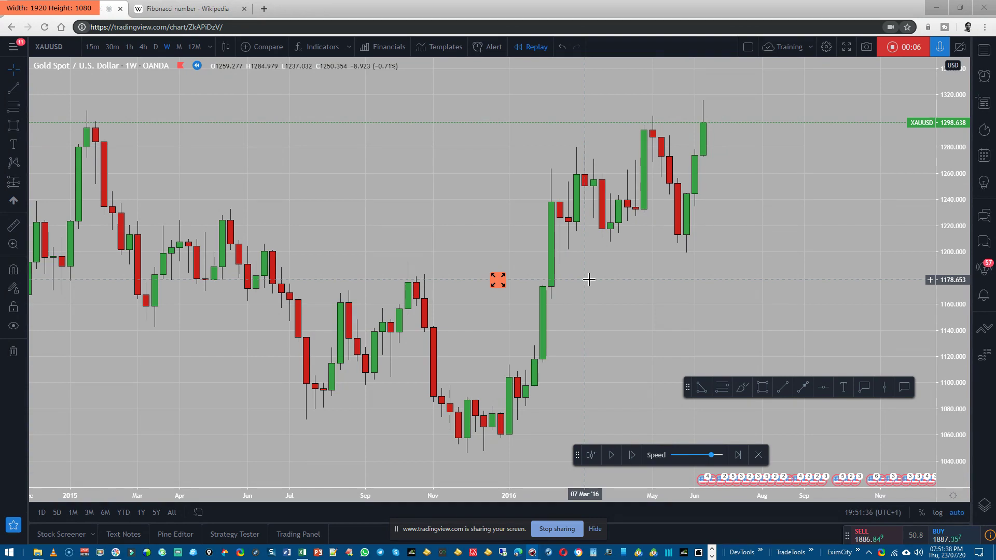
Move the floating drawing toolbar up and to the right, away from the candles
{"action": "mouse_move", "coordinate": [688, 388]}
{"action": "left_mouse_down"}
{"action": "mouse_move", "coordinate": [745, 321]}
{"action": "mouse_move", "coordinate": [769, 257]}
{"action": "left_mouse_up"}
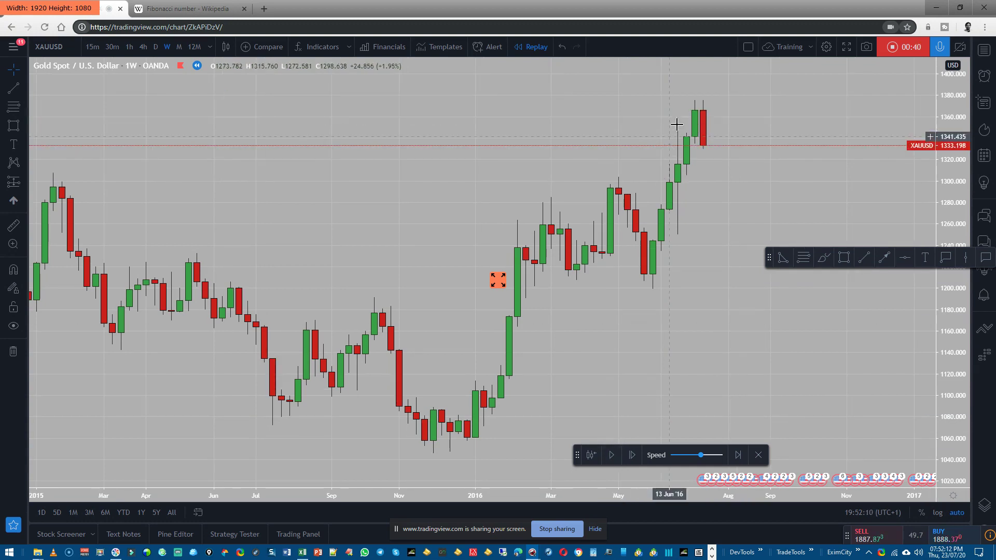
Draw arrows from the 14 Dec '15 low to the 02 May '16 high, down to 30 May, up to 11 Jul
{"action": "left_click", "coordinate": [877, 262]}
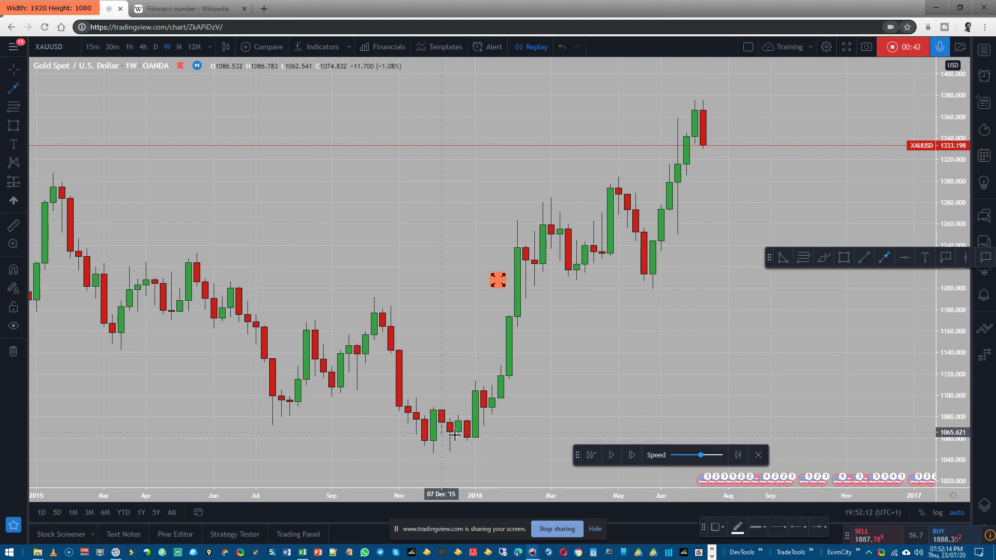
{"action": "left_click", "coordinate": [450, 453]}
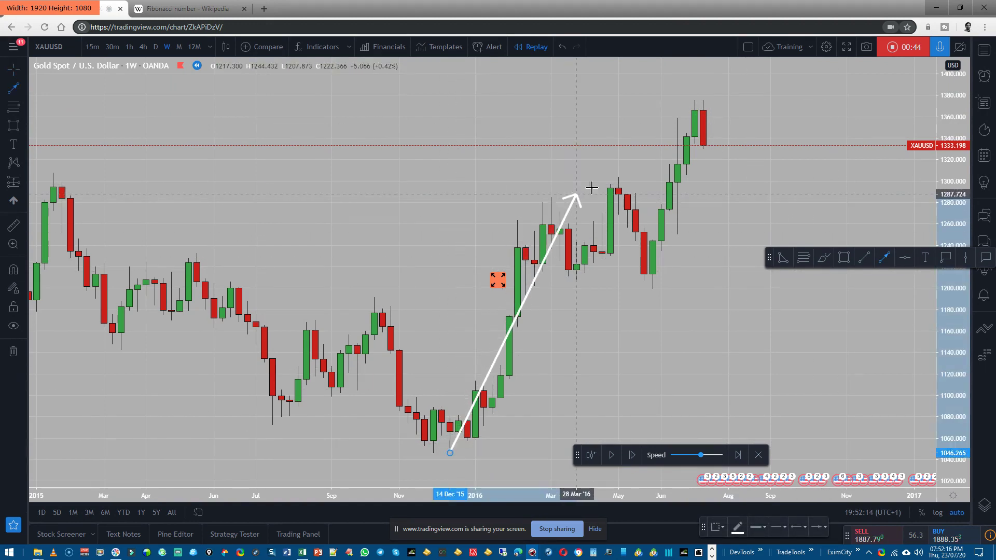
{"action": "left_click", "coordinate": [618, 177]}
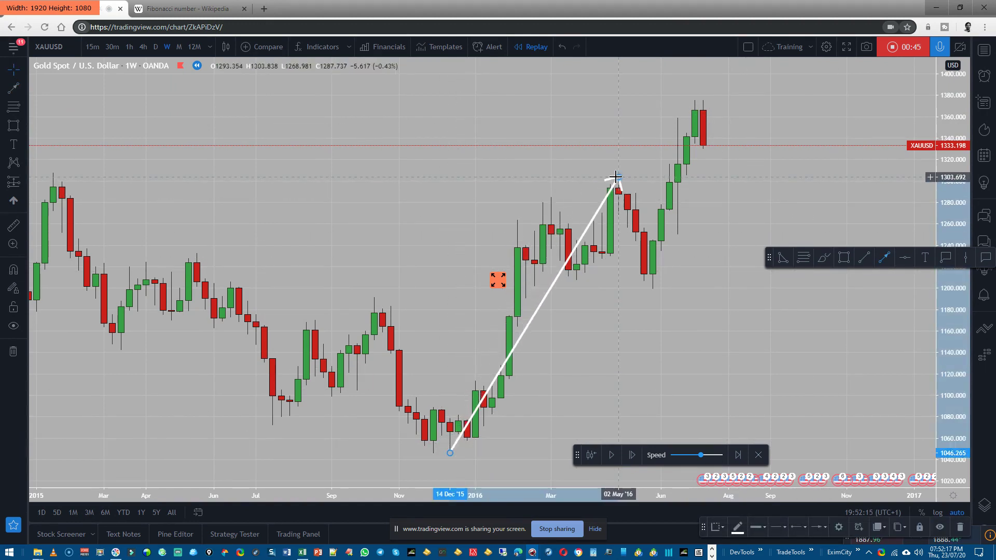
{"action": "left_click", "coordinate": [885, 257]}
{"action": "left_click", "coordinate": [619, 179]}
{"action": "left_click", "coordinate": [650, 285]}
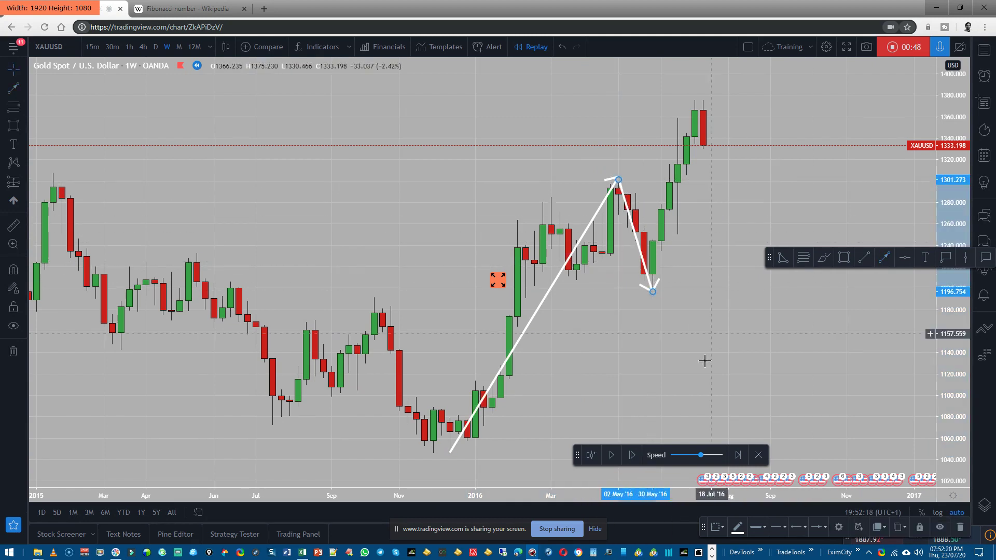
{"action": "scroll", "coordinate": [736, 332], "scroll_direction": "right", "scroll_amount": 2}
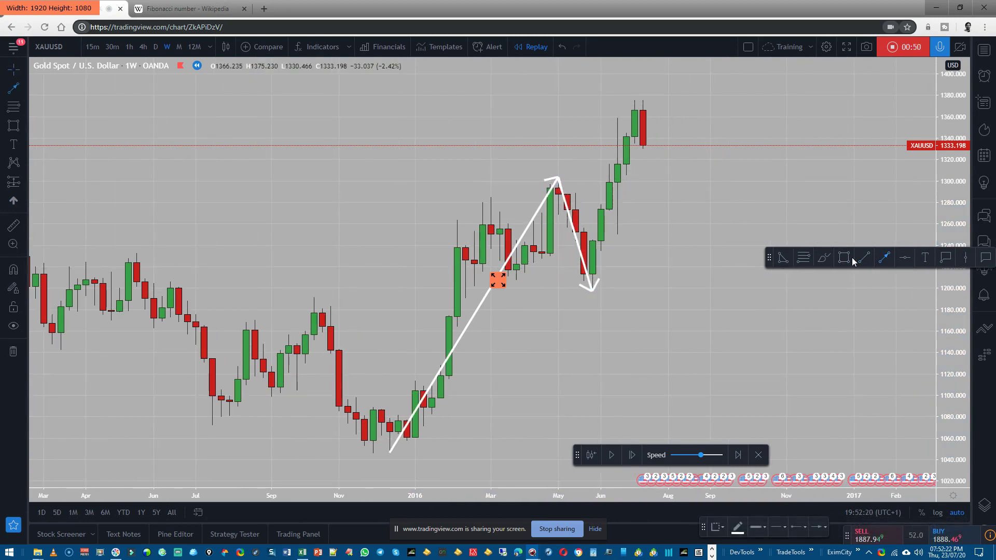
{"action": "left_click", "coordinate": [596, 275]}
{"action": "left_click", "coordinate": [643, 99]}
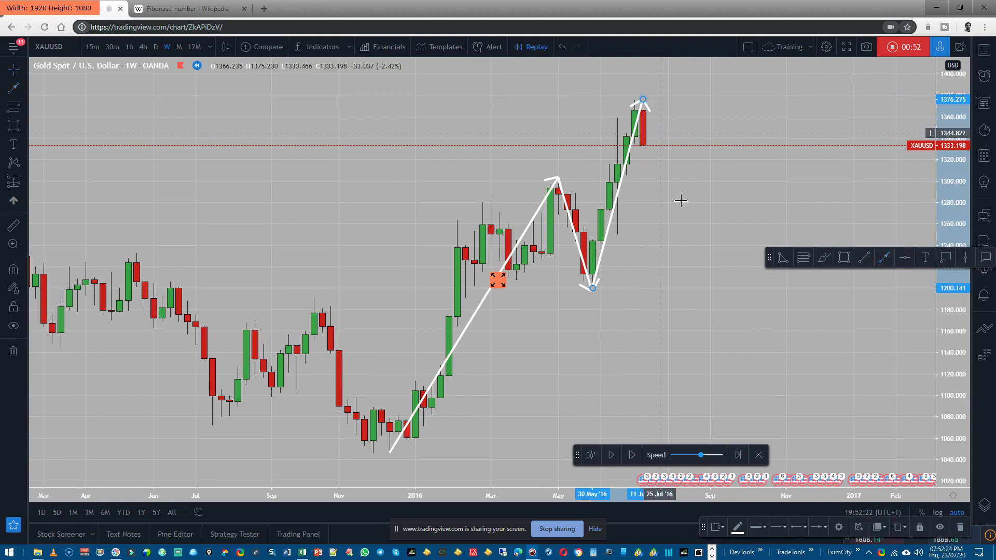
{"action": "scroll", "coordinate": [662, 333], "scroll_direction": "up", "scroll_amount": 1}
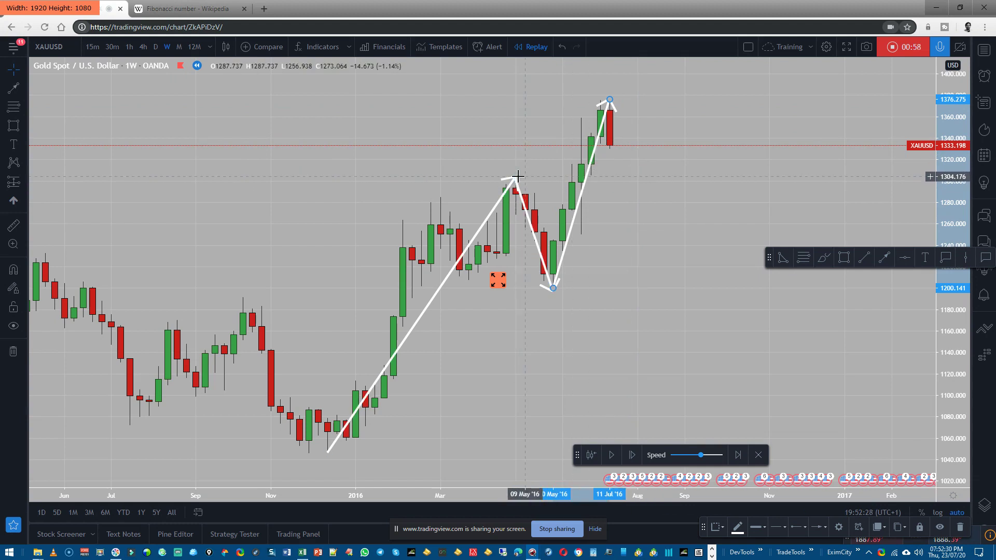
{"action": "left_click", "coordinate": [904, 257]}
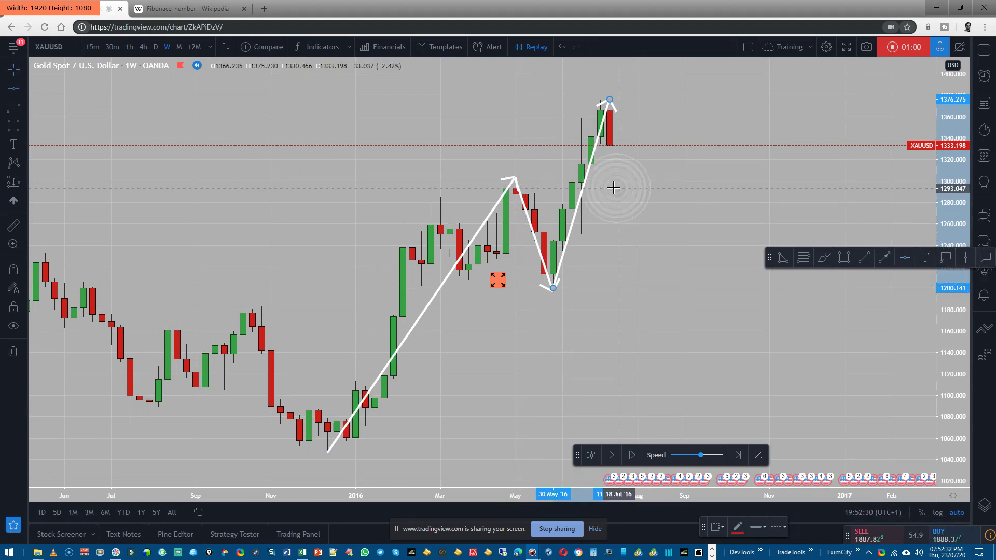
Place a horizontal level at 1304.176 on the May high and anchor a Fib retracement at the December low
{"action": "left_click", "coordinate": [632, 176]}
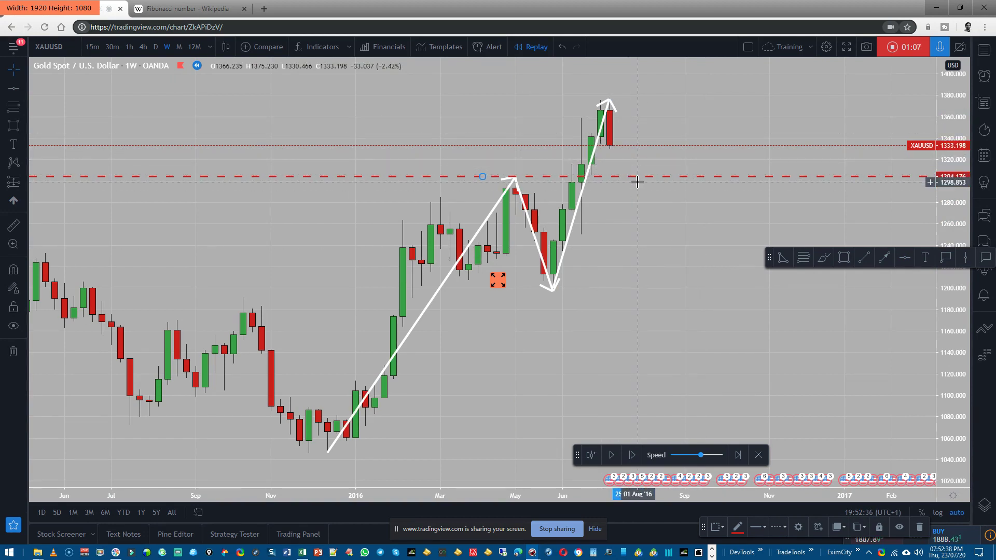
{"action": "left_click", "coordinate": [808, 266]}
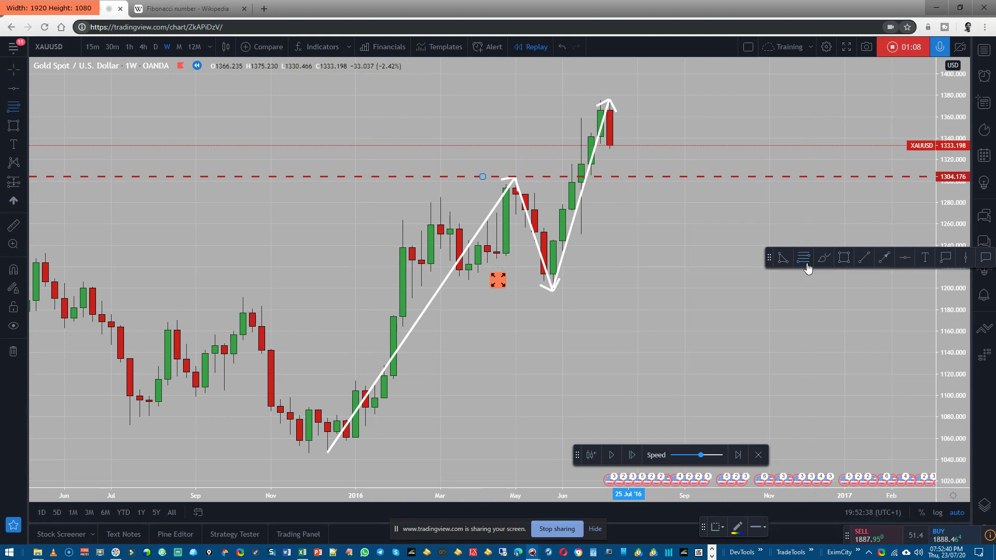
{"action": "left_click", "coordinate": [337, 453]}
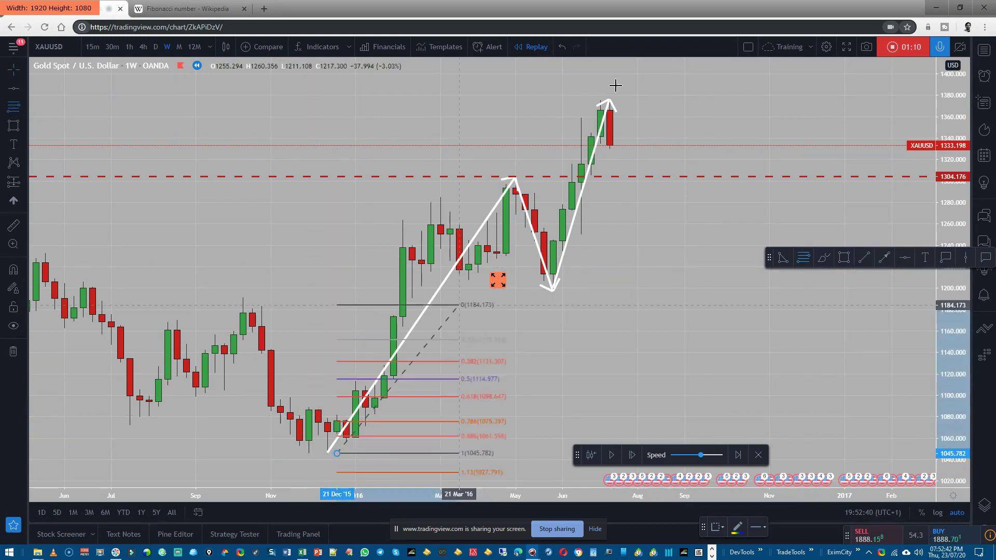
Finish the Fib retracement at the 1376.759 high and add a horizontal level at 1115.945 (0.786)
{"action": "left_click", "coordinate": [637, 98]}
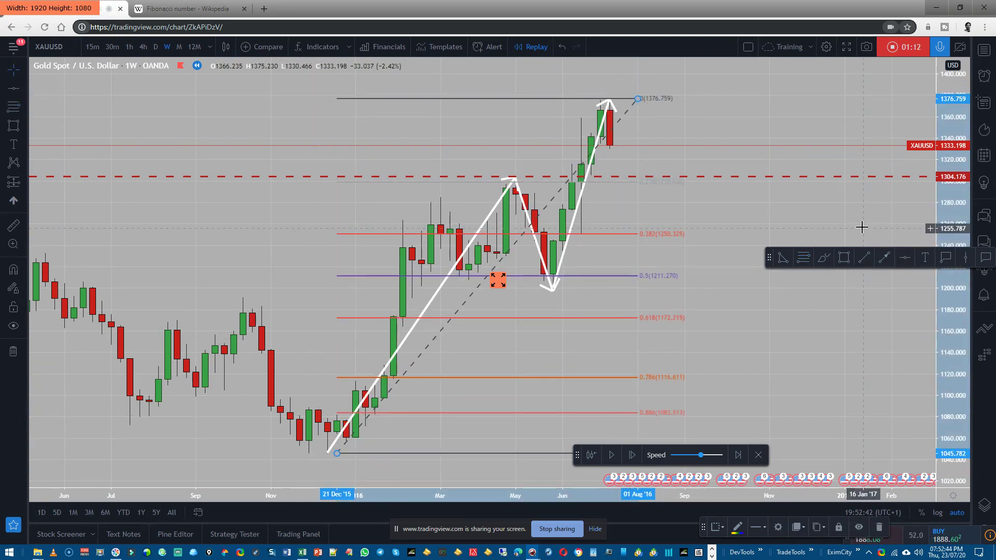
{"action": "left_click", "coordinate": [905, 258]}
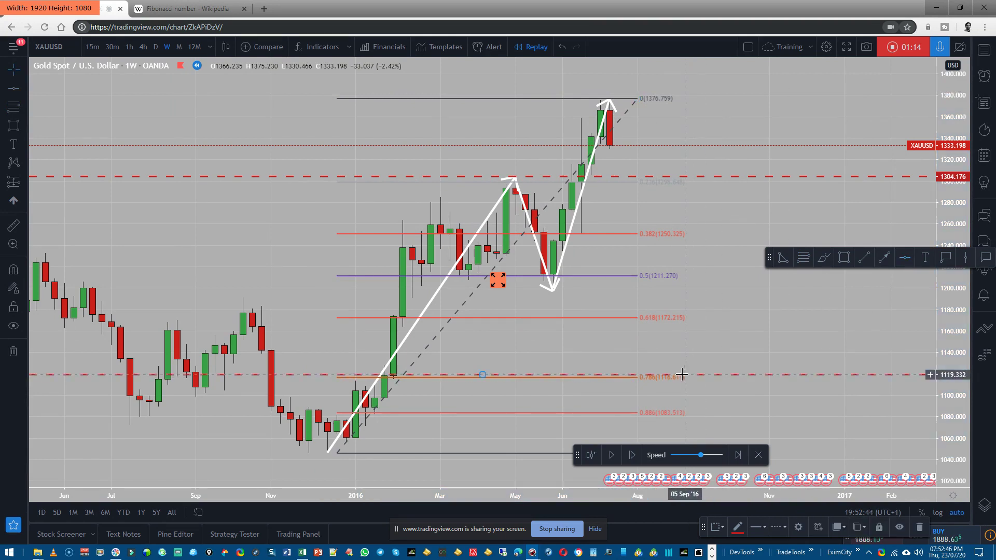
{"action": "left_click", "coordinate": [775, 379]}
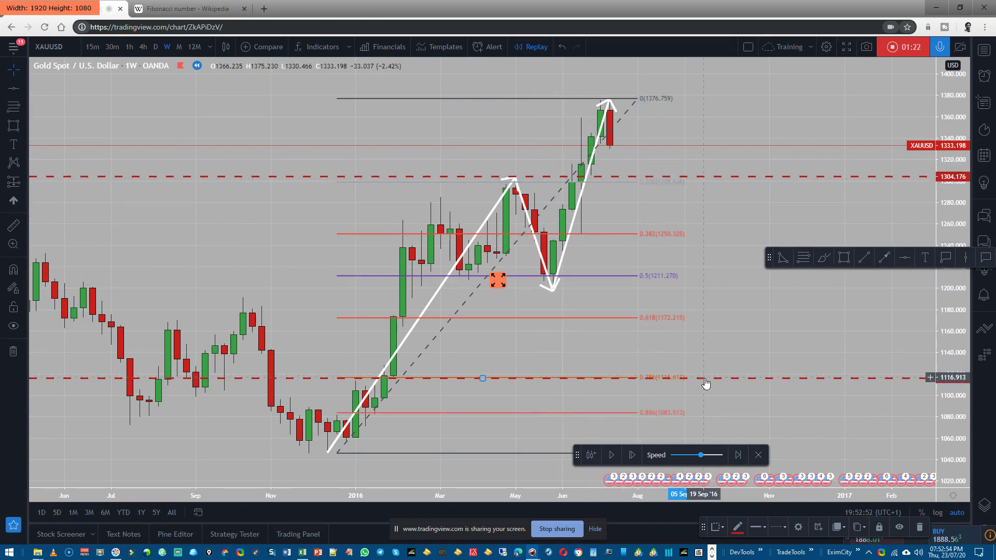
{"action": "left_click", "coordinate": [844, 257]}
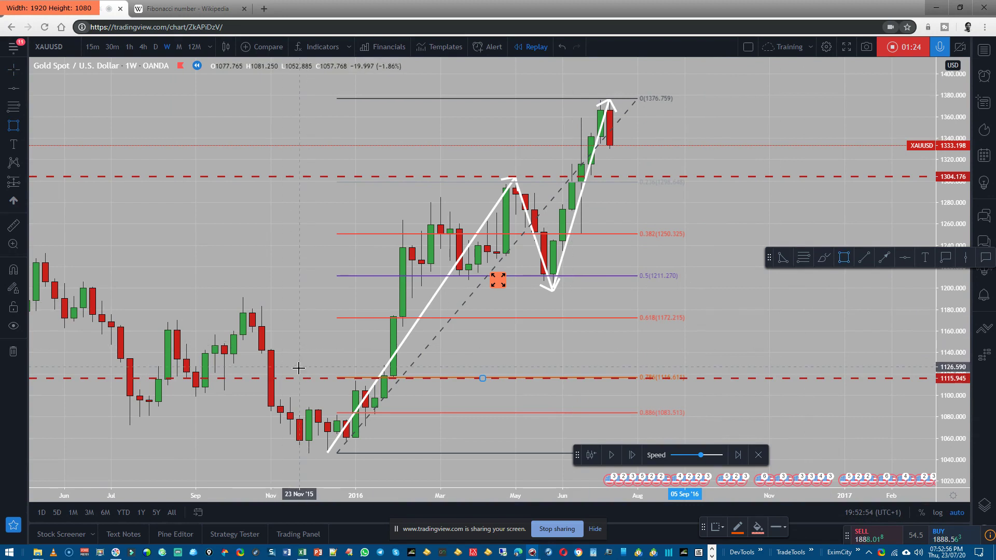
Draw a red rectangle around the 1115.945 level, lower its top edge to 1122.235, then deselect it
{"action": "left_click", "coordinate": [846, 384]}
{"action": "left_click_drag", "start_coordinate": [836, 422], "coordinate": [792, 421]}
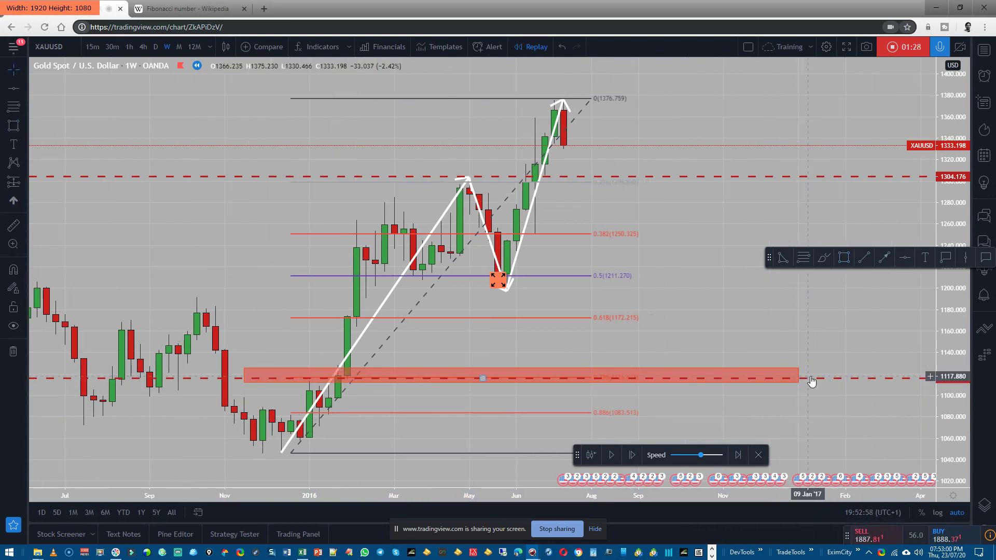
{"action": "left_click_drag", "start_coordinate": [799, 369], "coordinate": [795, 372]}
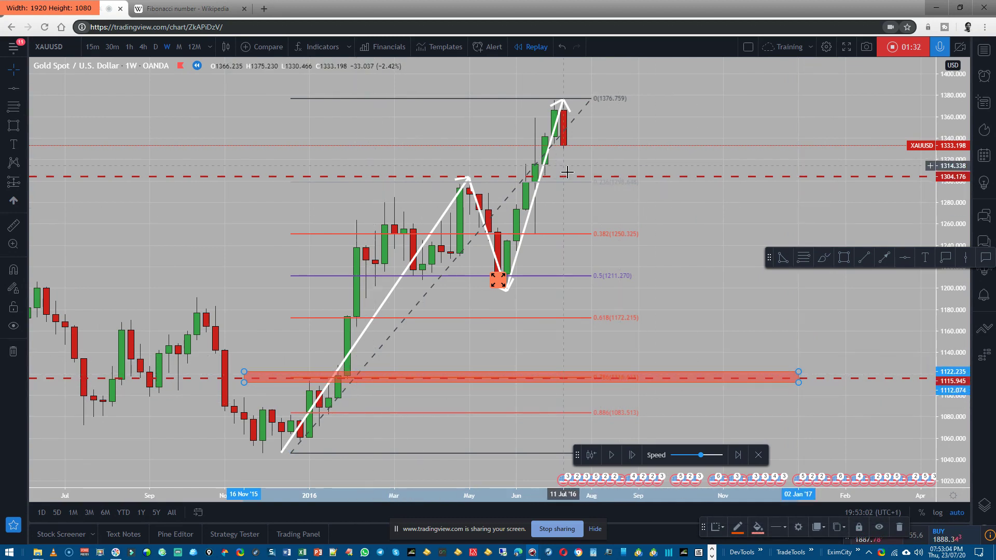
{"action": "left_click", "coordinate": [613, 457]}
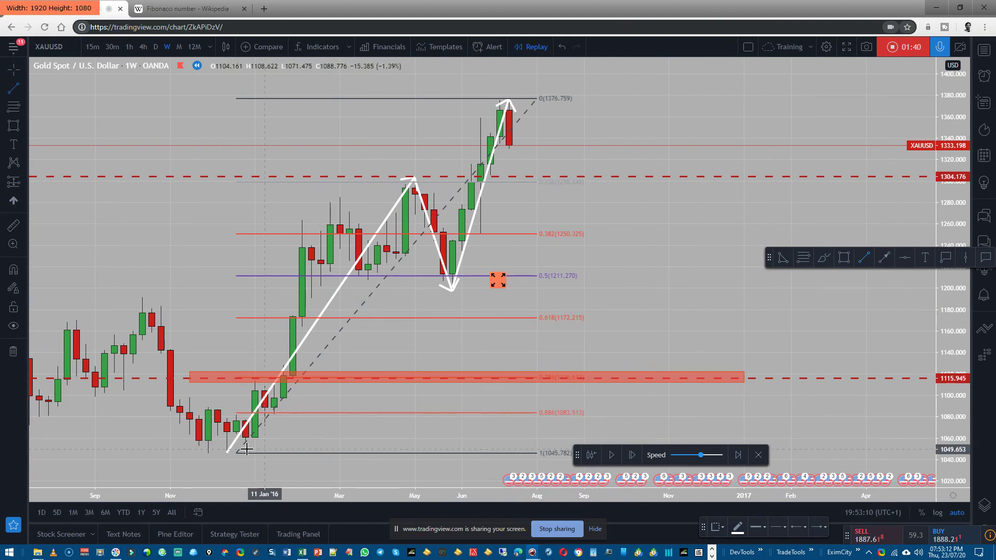
{"action": "left_click", "coordinate": [227, 452]}
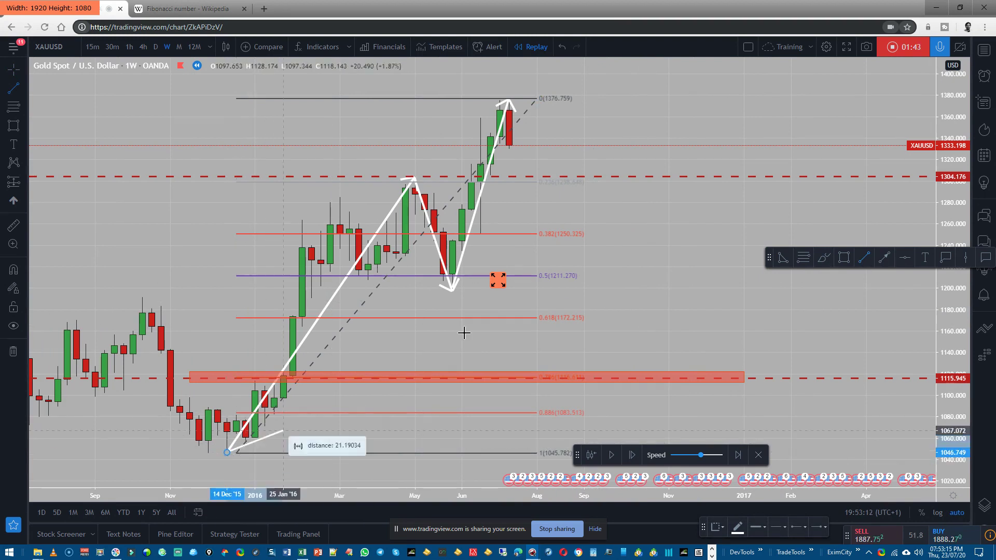
Finish the trend line from the December 2015 low past the late-May low, adjusting both ends
{"action": "left_click", "coordinate": [650, 139]}
{"action": "left_click_drag", "start_coordinate": [227, 453], "coordinate": [226, 460]}
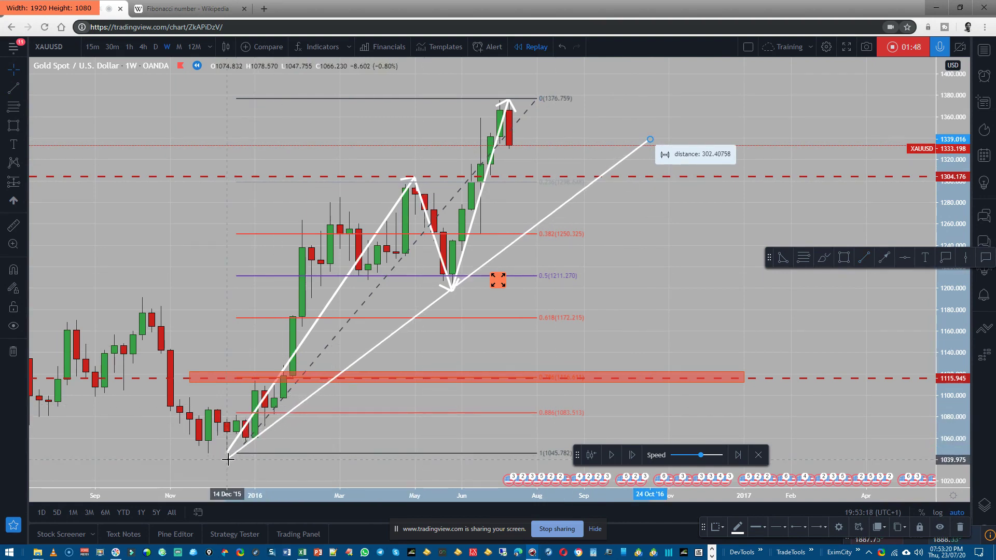
{"action": "left_click_drag", "start_coordinate": [651, 140], "coordinate": [659, 134]}
Change the trend line's colour to black in its style settings, then select the zigzag arrows
{"action": "double_click", "coordinate": [659, 135]}
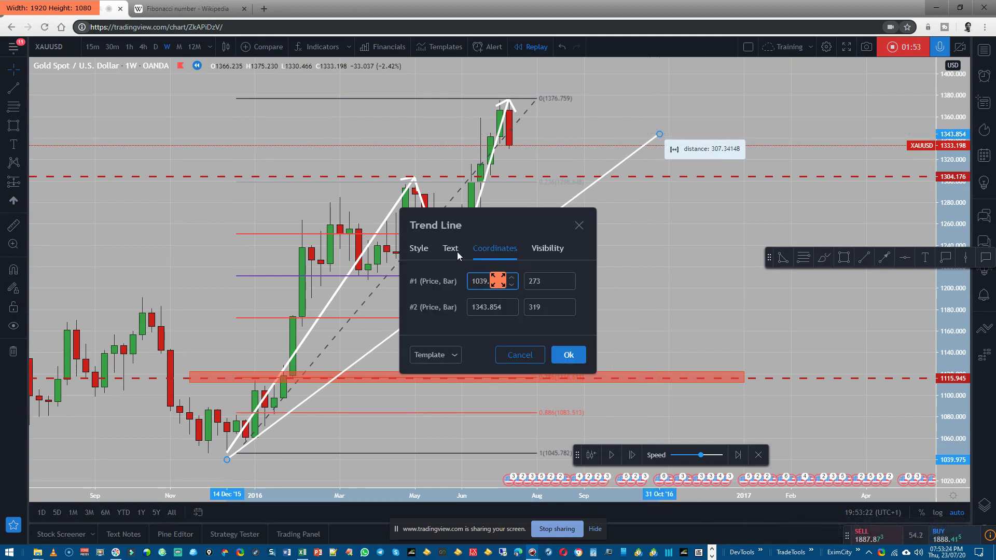
{"action": "left_click", "coordinate": [424, 251]}
{"action": "left_click", "coordinate": [473, 229]}
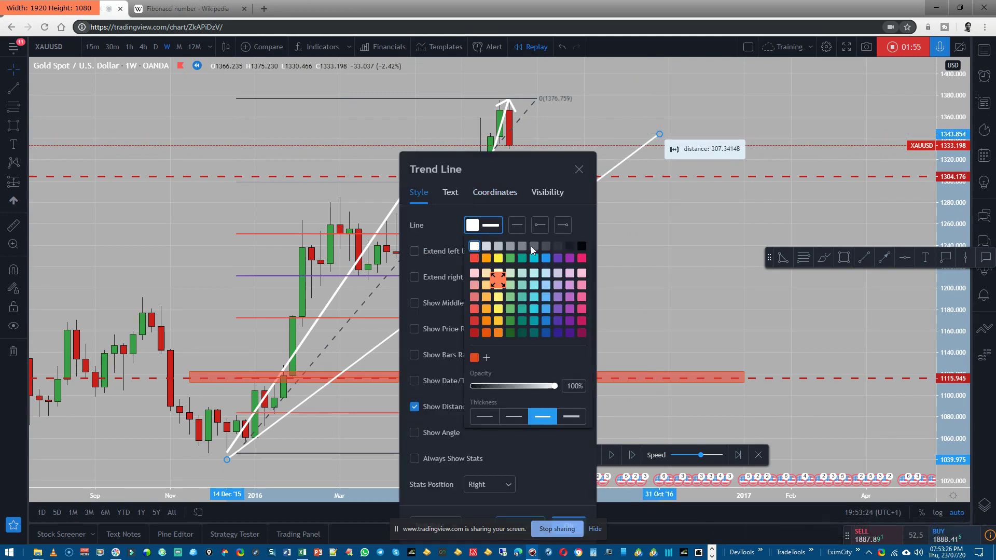
{"action": "left_click", "coordinate": [581, 250]}
{"action": "left_click", "coordinate": [557, 462]}
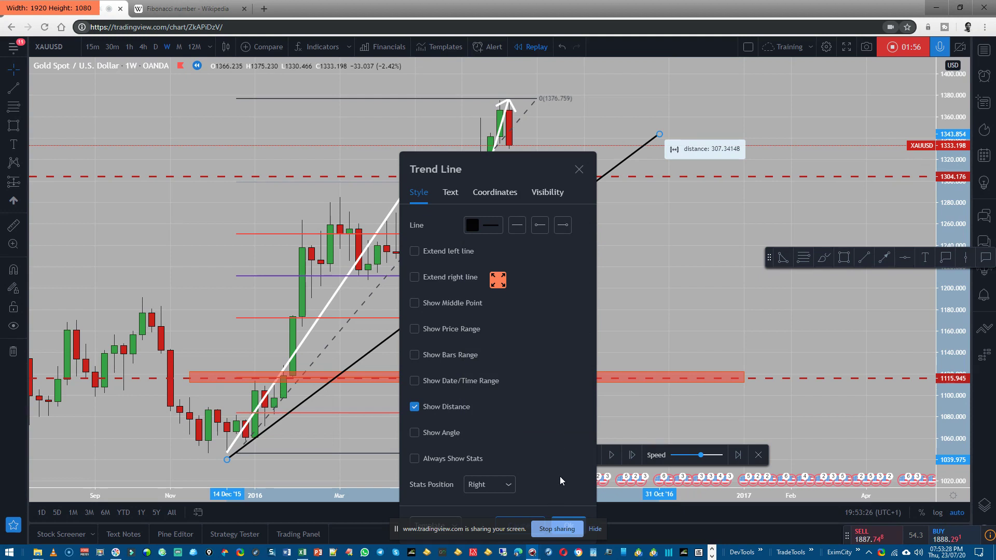
{"action": "left_click", "coordinate": [566, 523]}
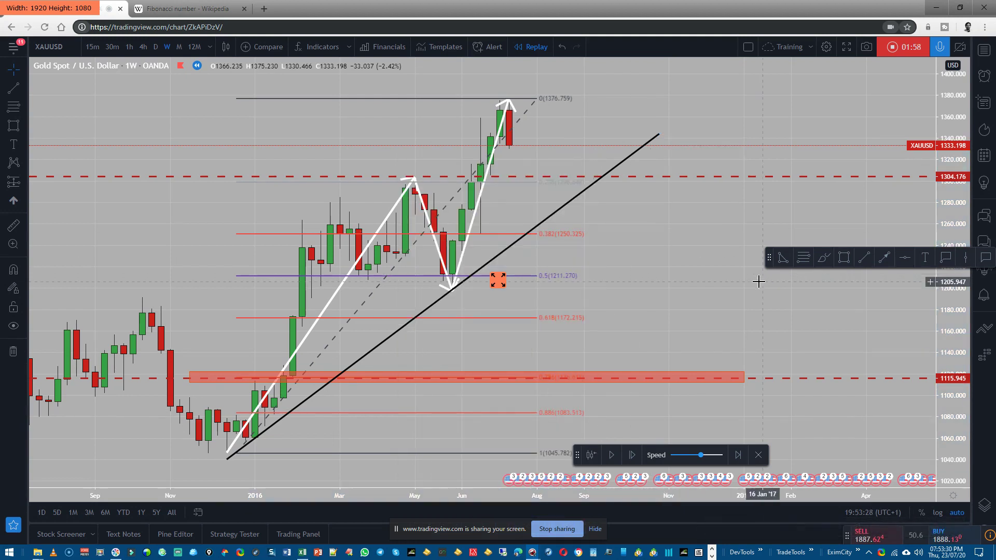
{"action": "left_click", "coordinate": [439, 288]}
{"action": "left_click", "coordinate": [448, 287]}
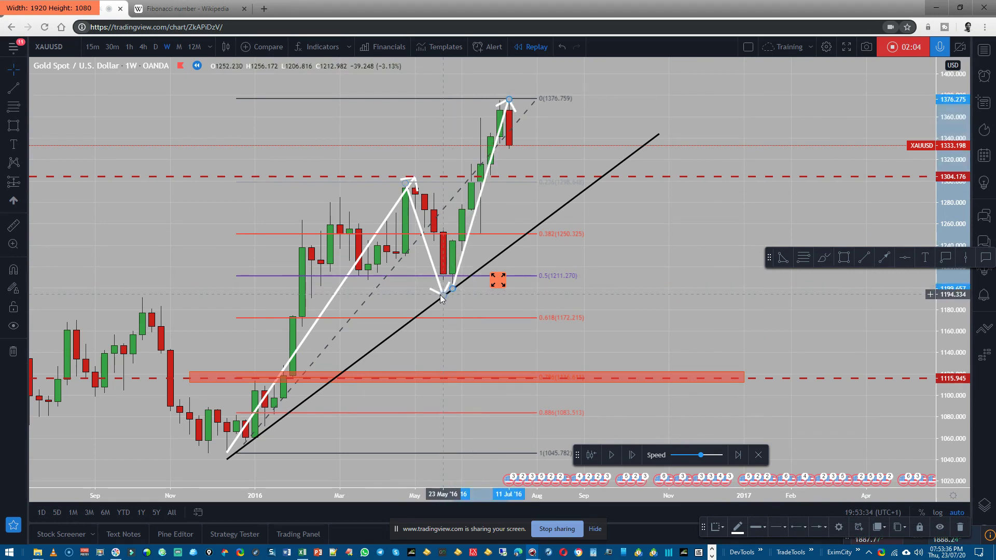
Replay to the red candle closing at 1266.768 below the black trend line, then select the line
{"action": "left_click", "coordinate": [452, 292]}
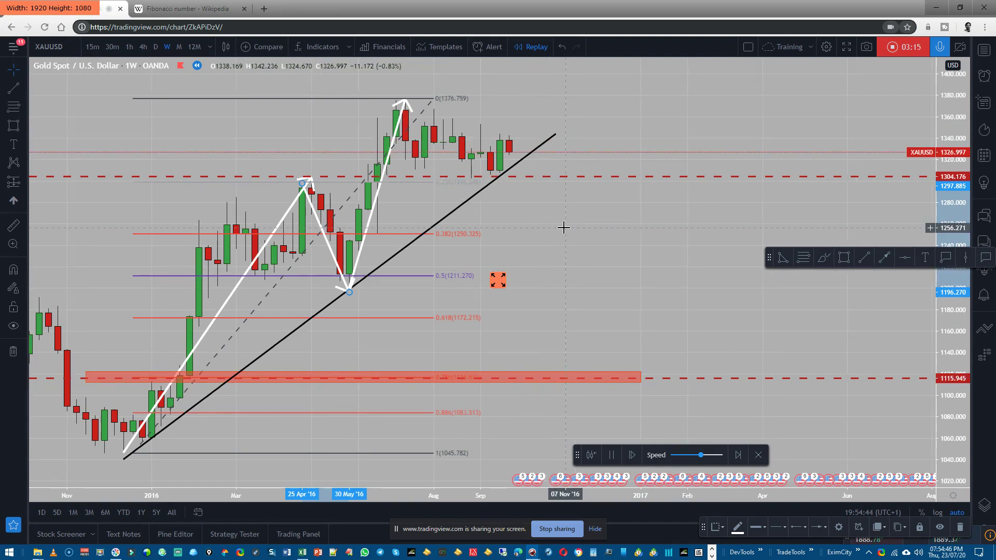
{"action": "left_click", "coordinate": [498, 181]}
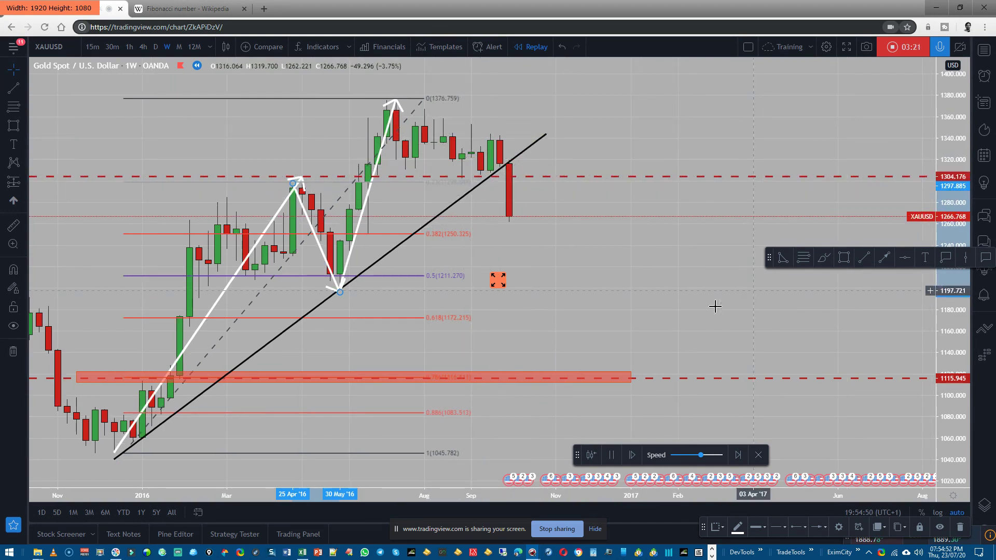
Pause the replay after the break, then continue it as price rebounds to 1275.792
{"action": "left_click", "coordinate": [612, 455]}
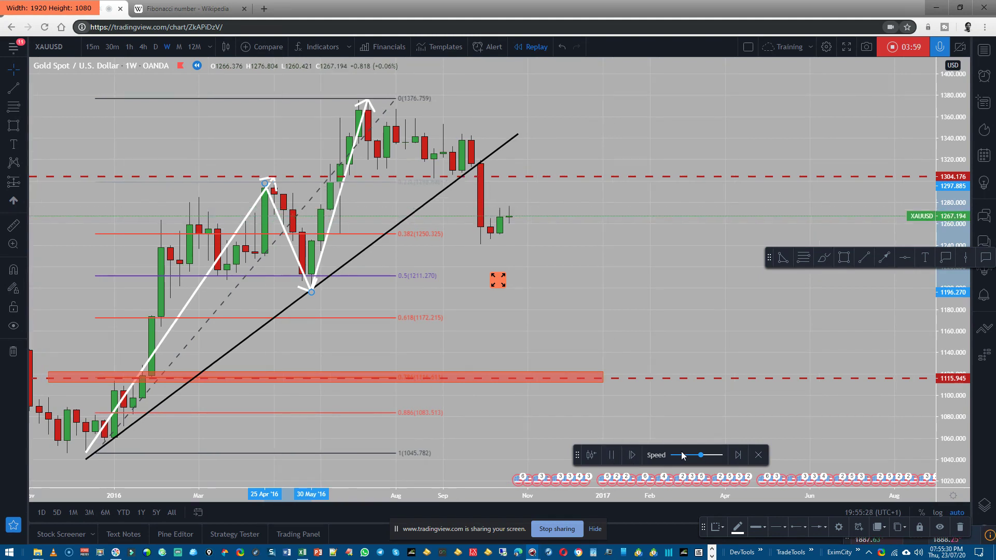
{"action": "mouse_move", "coordinate": [704, 460]}
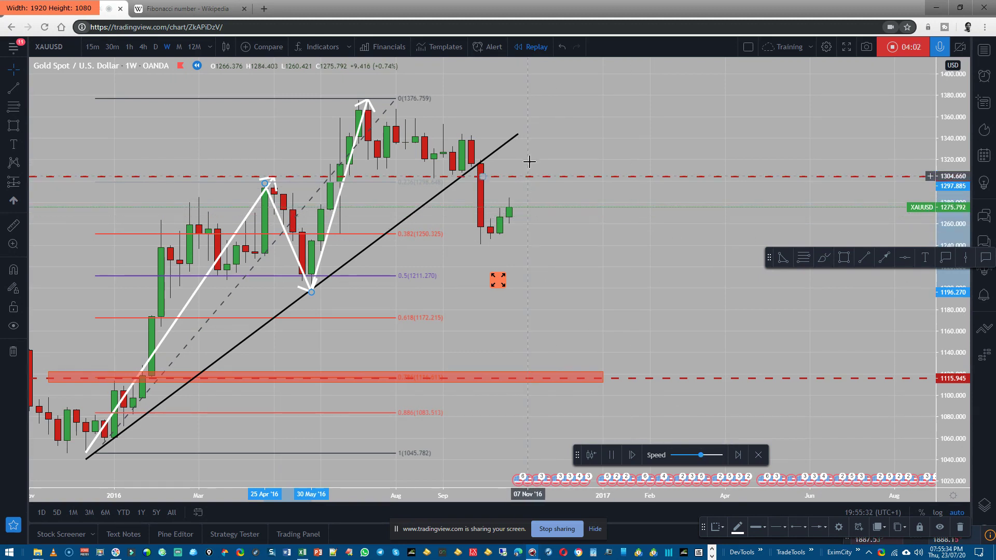
Extend the black trend line up and right, then pause and stop replay at the 1228.710 close
{"action": "left_click", "coordinate": [519, 135]}
{"action": "left_click_drag", "start_coordinate": [521, 136], "coordinate": [560, 100]}
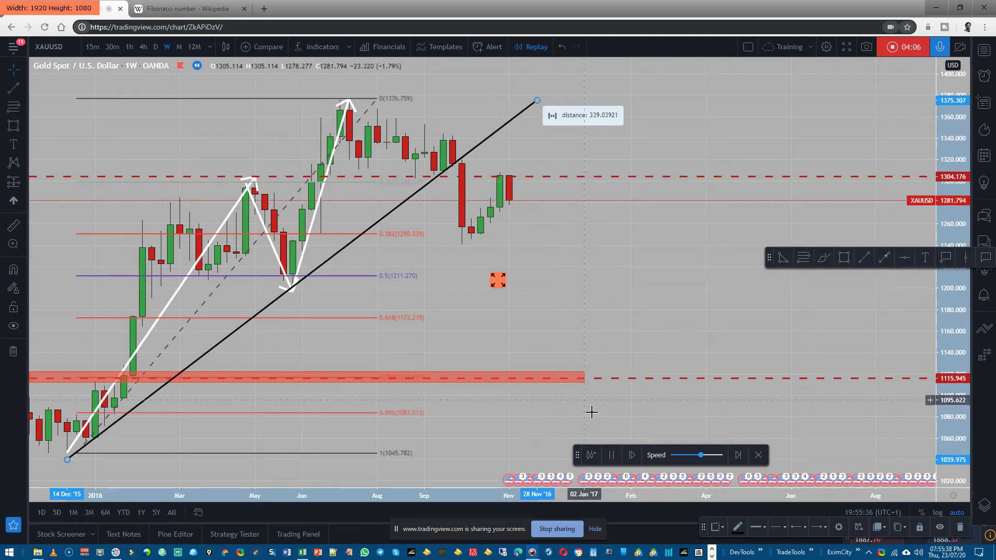
{"action": "left_click", "coordinate": [612, 455]}
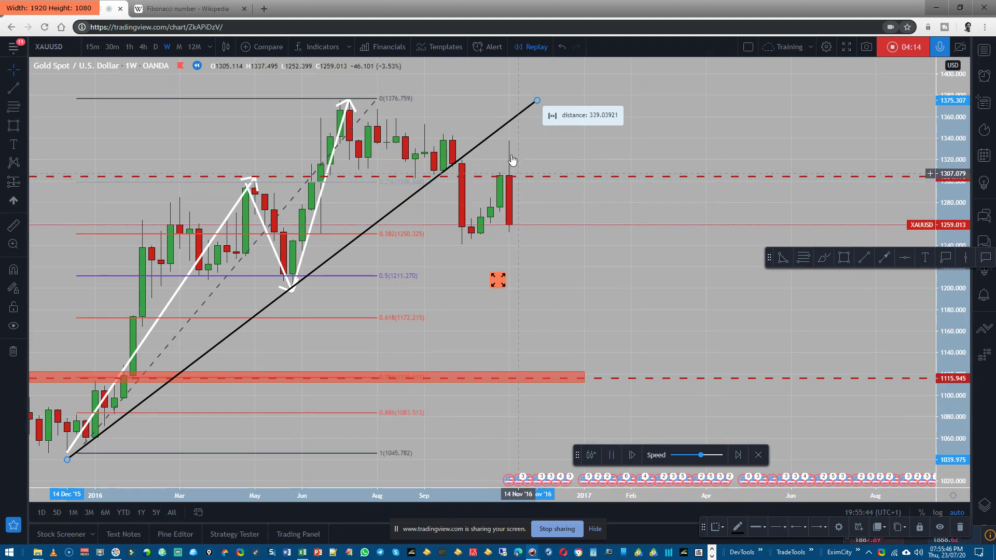
{"action": "key", "text": "shift+Down"}
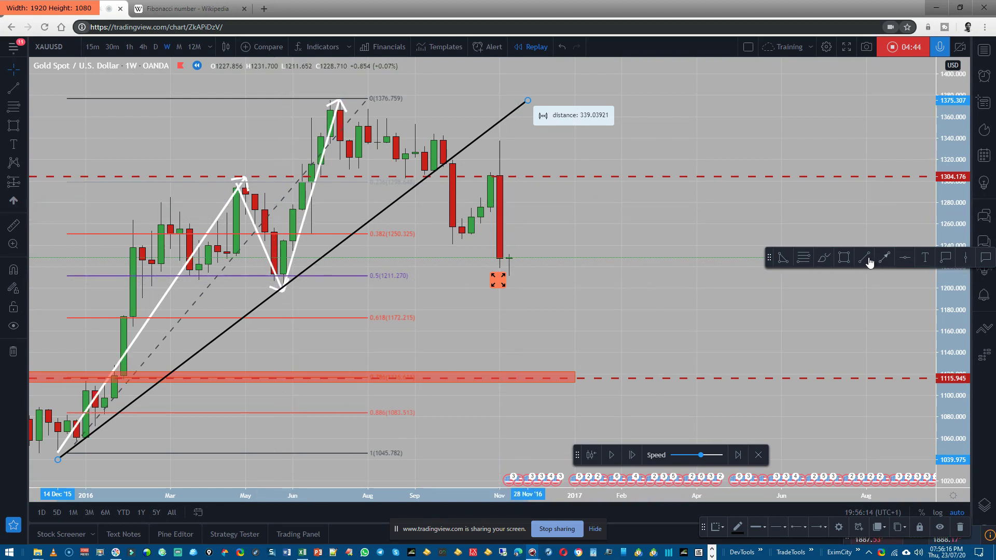
Add a red dashed horizontal level at 1204.980
{"action": "left_click", "coordinate": [901, 261]}
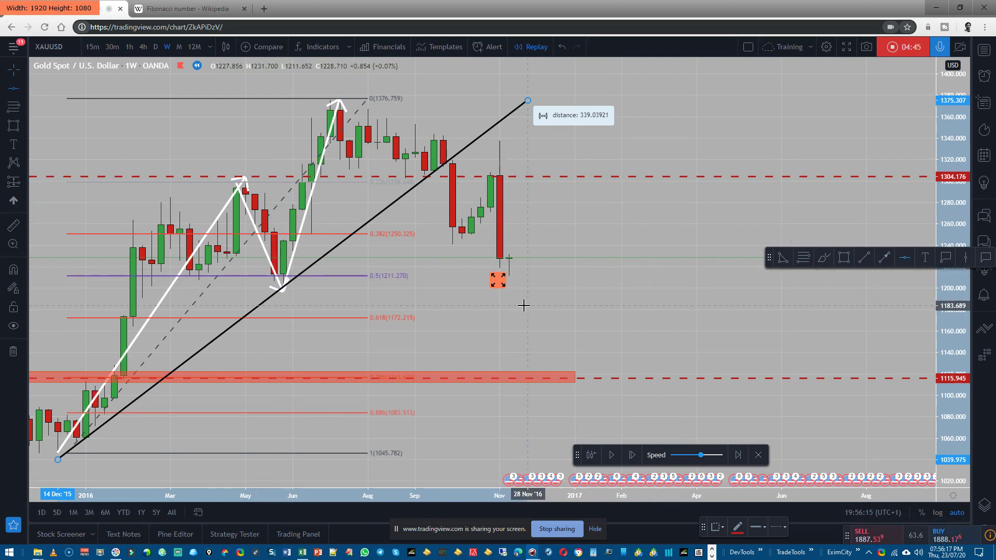
{"action": "left_click", "coordinate": [545, 283]}
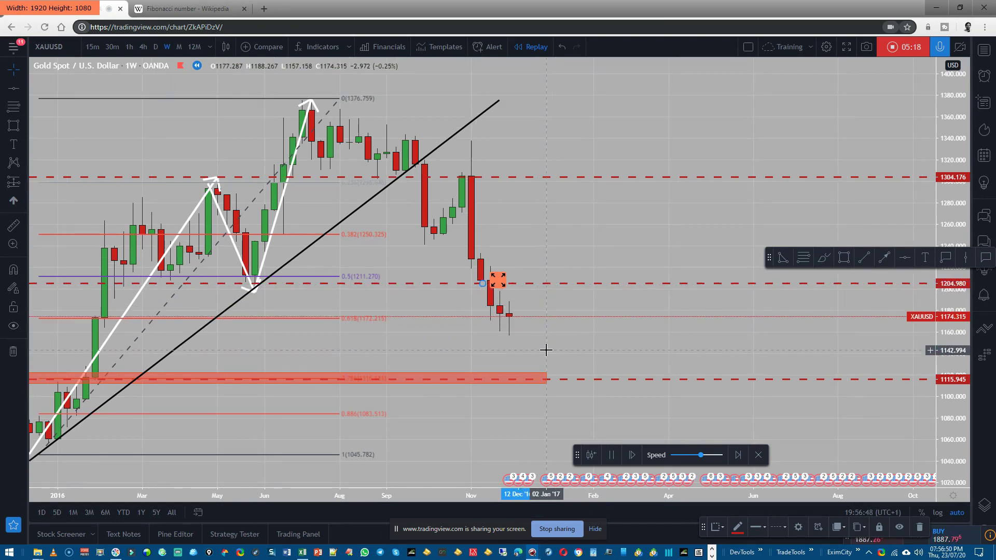
Pause the replay and draw a trend-based Fibonacci extension from the October swing 1242.159 to 1336.998
{"action": "left_click", "coordinate": [611, 456]}
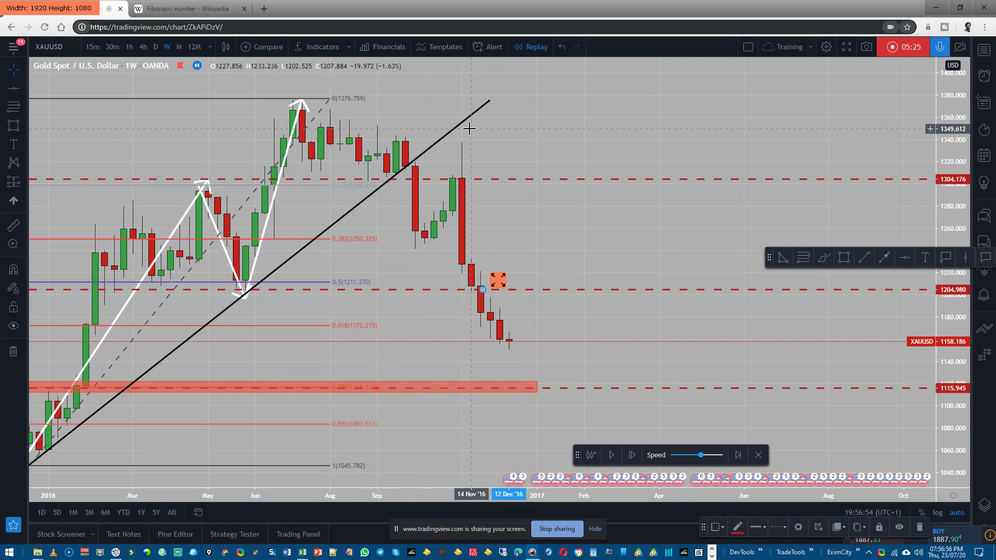
{"action": "left_click", "coordinate": [803, 258]}
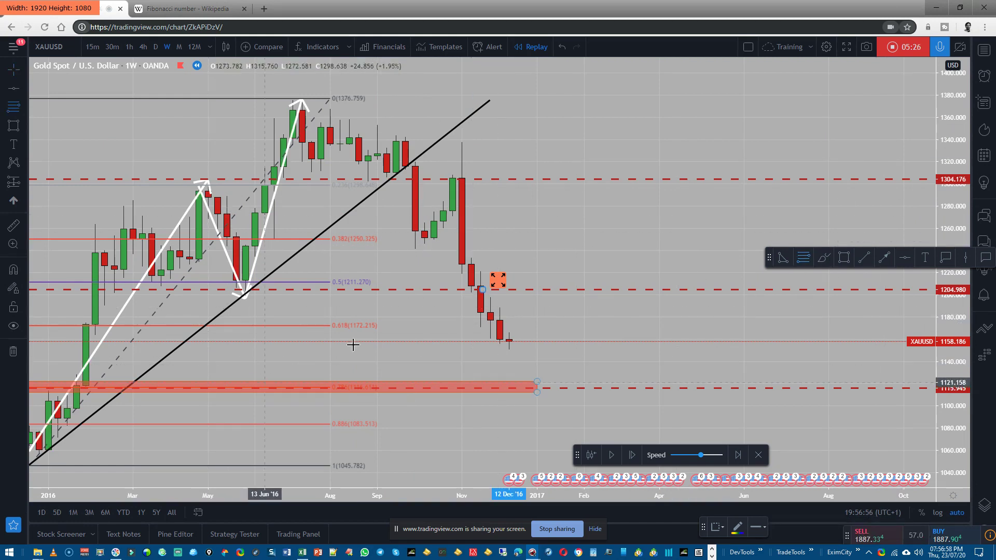
{"action": "left_click", "coordinate": [416, 249]}
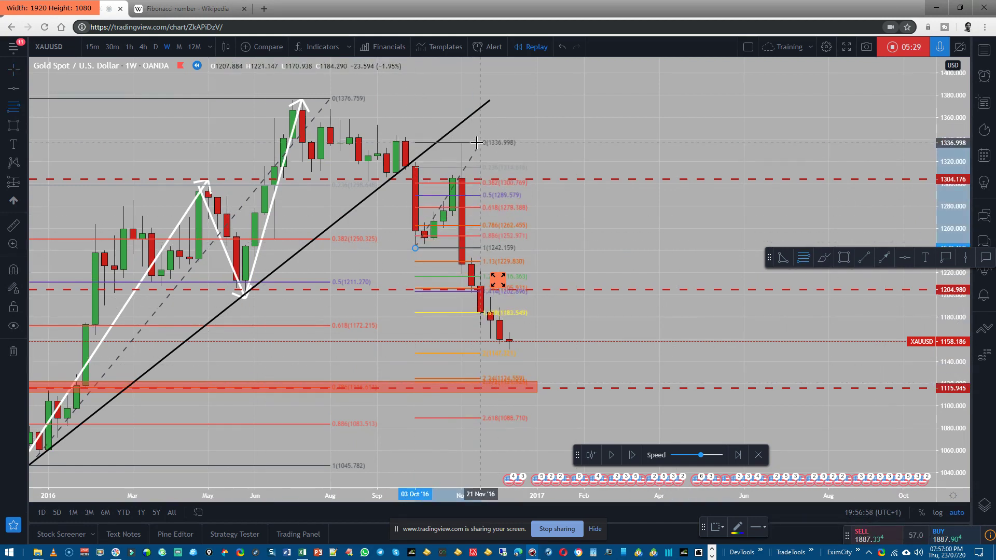
{"action": "left_click", "coordinate": [476, 142]}
{"action": "left_click_drag", "start_coordinate": [602, 345], "coordinate": [669, 287]}
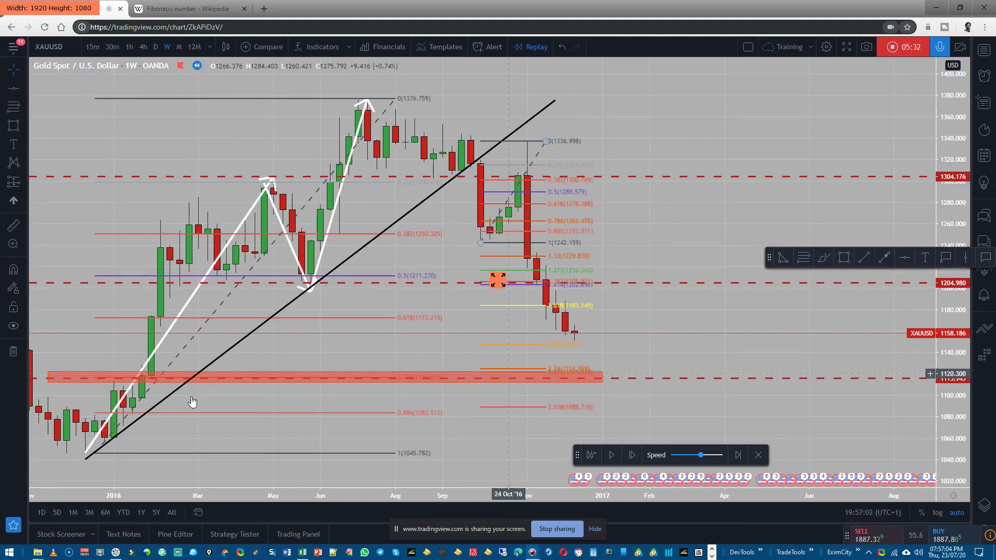
Raise the red support zone's top edge, then resume the replay
{"action": "left_click_drag", "start_coordinate": [50, 376], "coordinate": [46, 370]}
{"action": "left_click", "coordinate": [646, 363]}
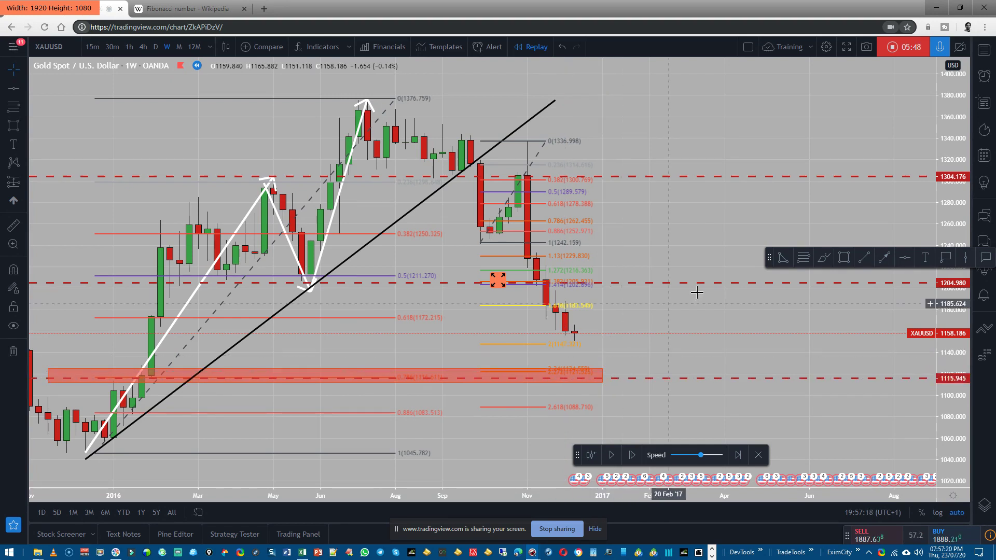
{"action": "left_click", "coordinate": [611, 455]}
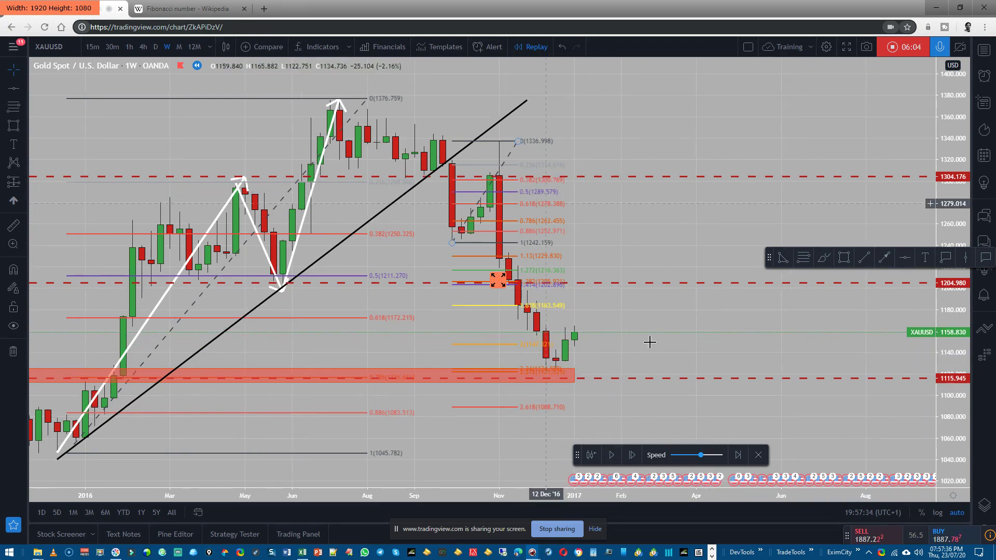
Draw a Fibonacci retracement from the 1376.759 high down to 1124.171
{"action": "left_click", "coordinate": [810, 262]}
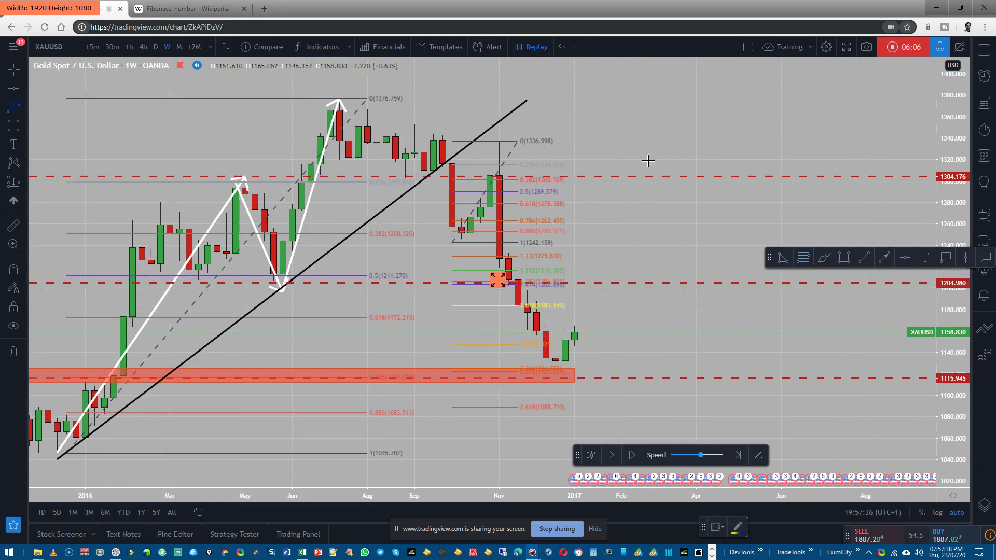
{"action": "left_click", "coordinate": [590, 99]}
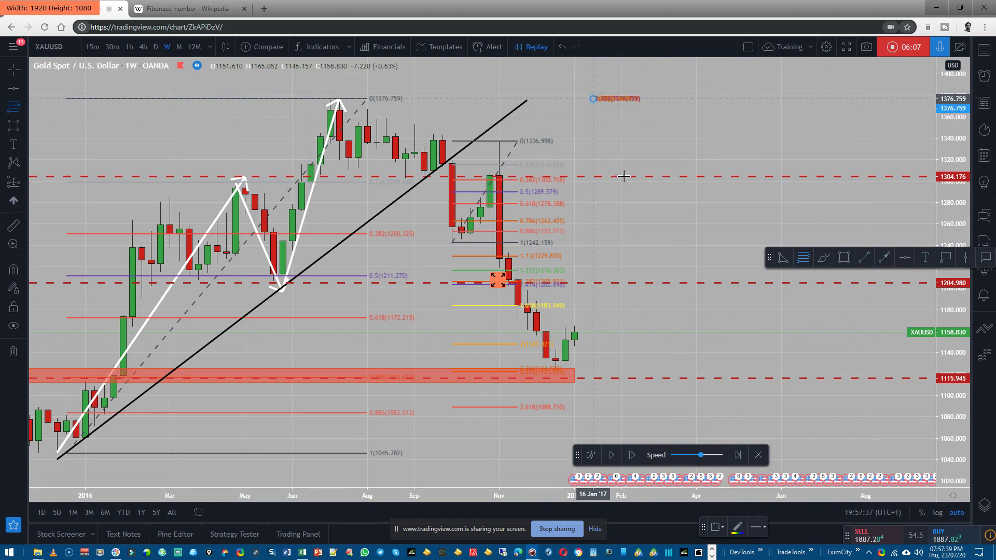
{"action": "left_click", "coordinate": [695, 369]}
Place a horizontal target level near 1220 and colour it green
{"action": "left_click", "coordinate": [905, 258]}
{"action": "left_click", "coordinate": [704, 266]}
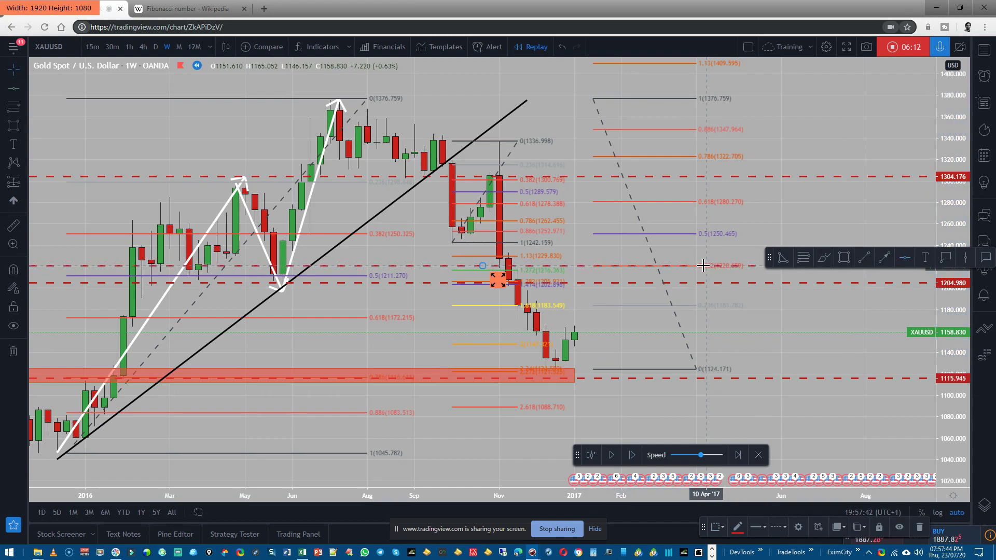
{"action": "double_click", "coordinate": [422, 268]}
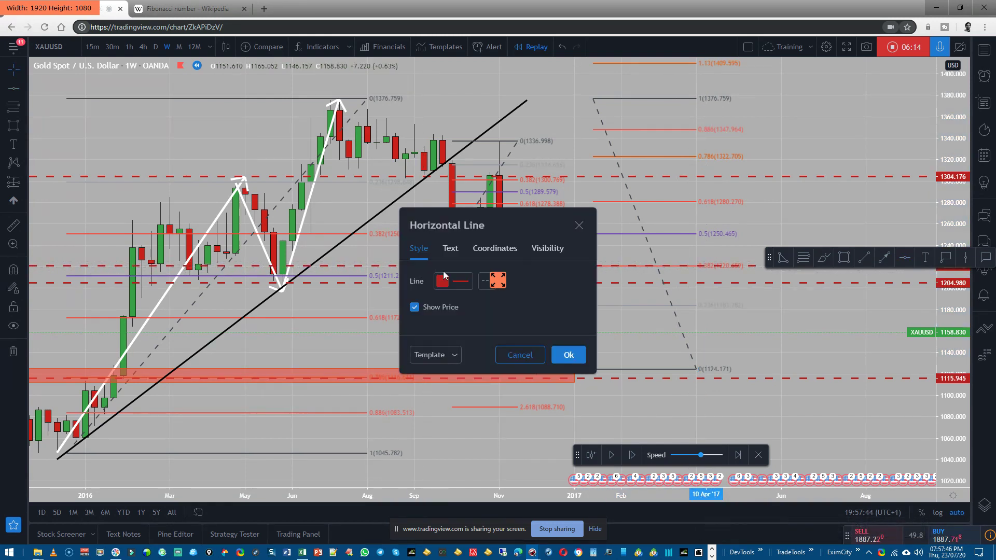
{"action": "left_click", "coordinate": [451, 287]}
{"action": "left_click", "coordinate": [480, 314]}
{"action": "left_click", "coordinate": [577, 279]}
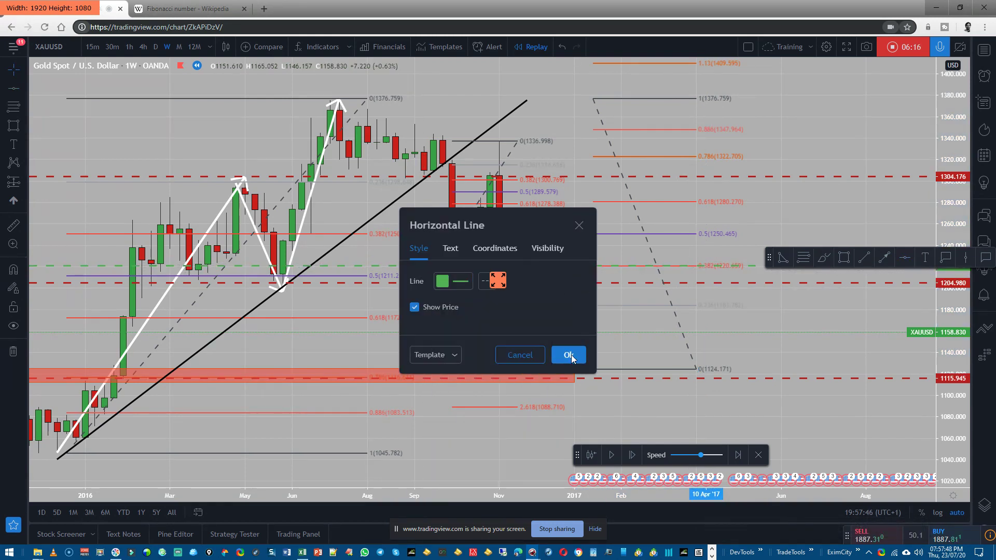
{"action": "left_click", "coordinate": [568, 355]}
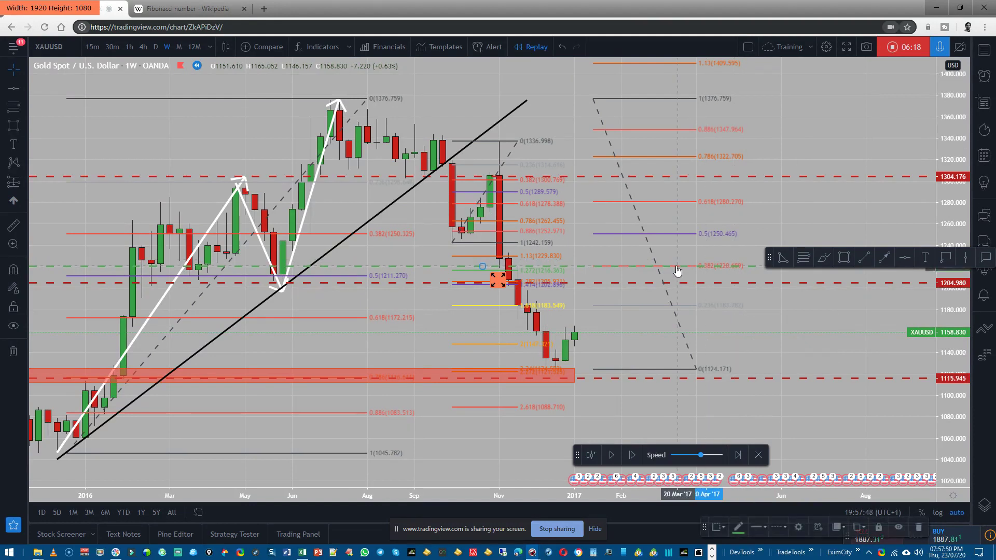
Darken the 1220 level to dark green and add another target level at 1280.949
{"action": "double_click", "coordinate": [422, 267]}
{"action": "left_click", "coordinate": [444, 285]}
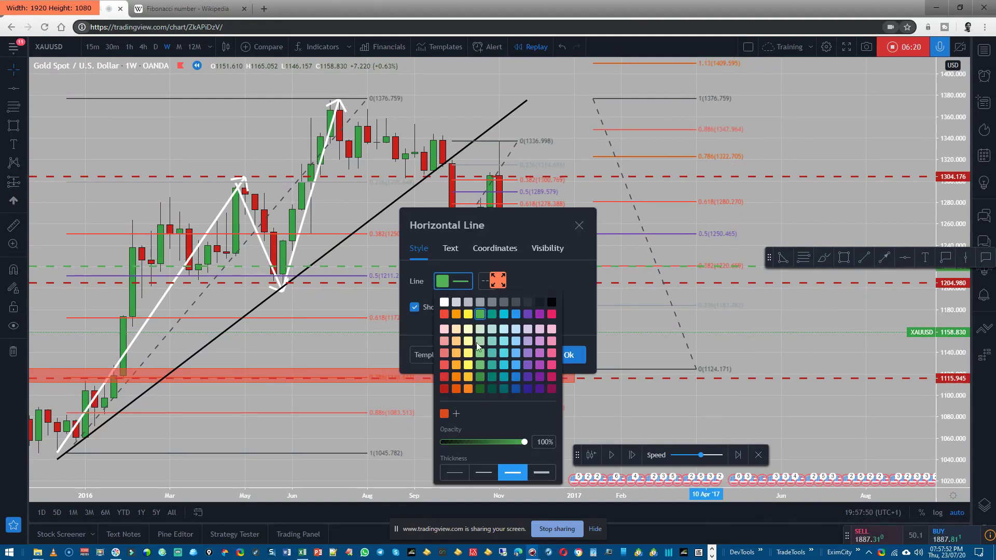
{"action": "left_click", "coordinate": [481, 388]}
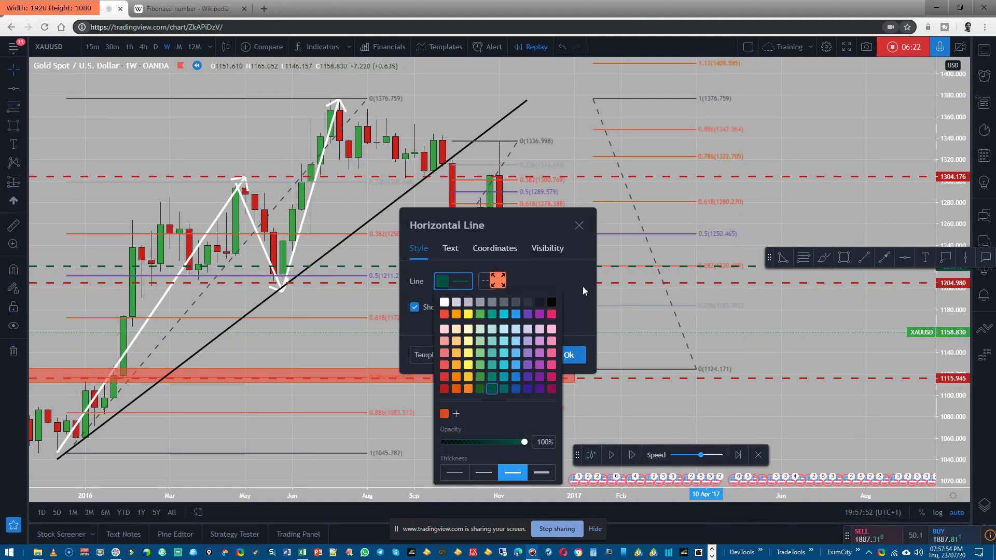
{"action": "left_click", "coordinate": [583, 286]}
{"action": "left_click", "coordinate": [569, 355]}
{"action": "left_click", "coordinate": [904, 258]}
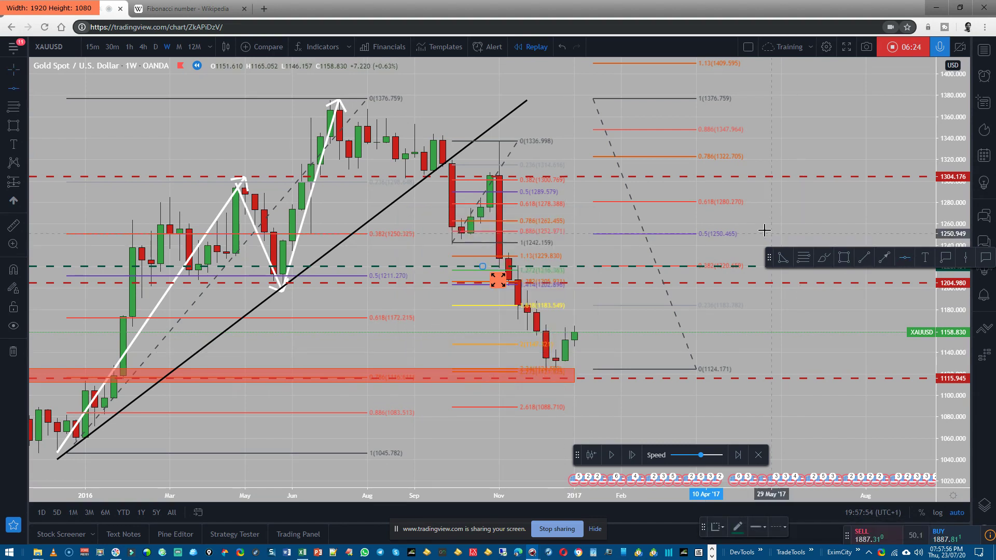
{"action": "left_click", "coordinate": [750, 201]}
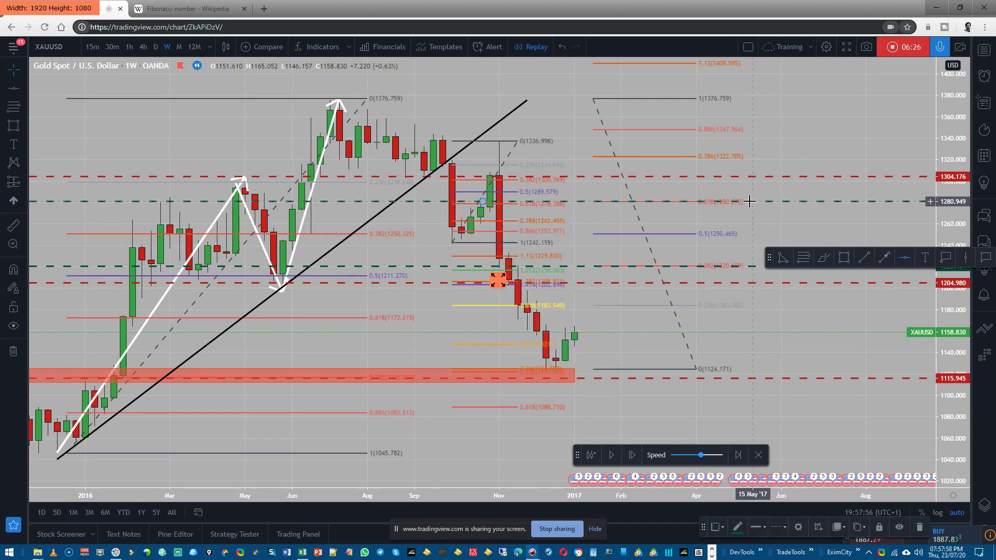